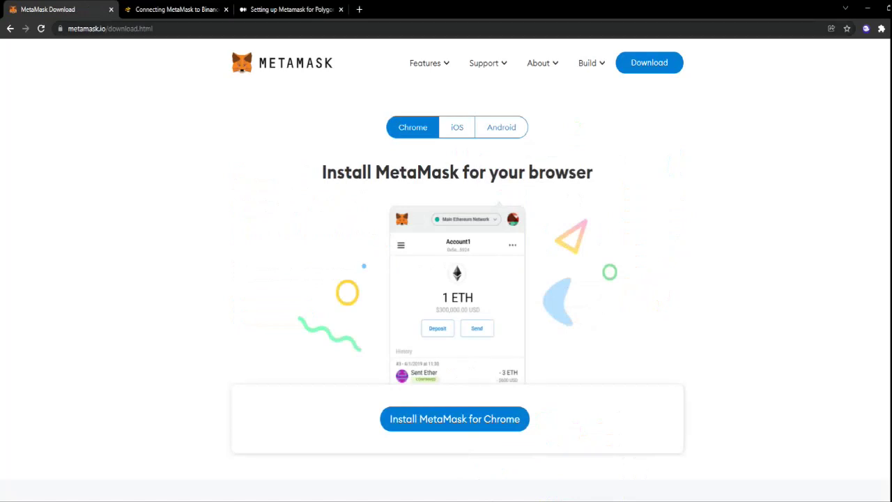
Open MetaMask's Chrome Web Store listing via 'Install MetaMask for Chrome' on the download page.
{"action": "left_click", "coordinate": [454, 419]}
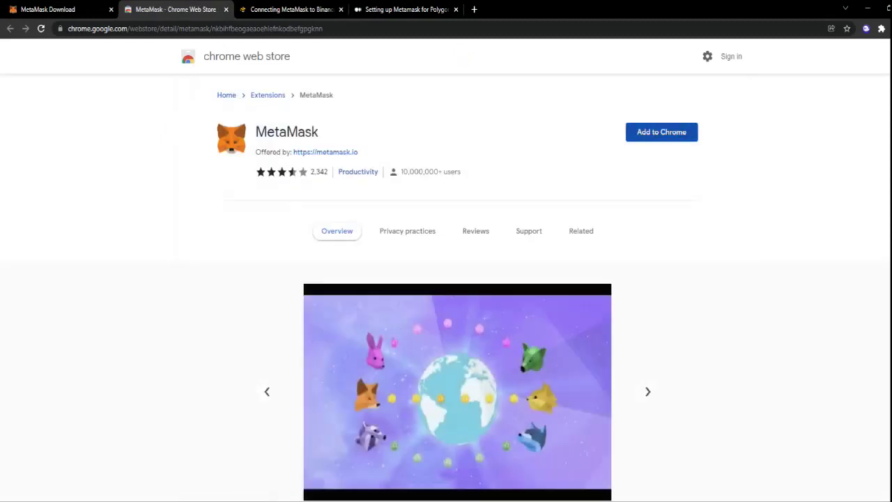
Add the MetaMask extension to Chrome and confirm the installation.
{"action": "left_click", "coordinate": [662, 132]}
{"action": "left_click", "coordinate": [477, 149]}
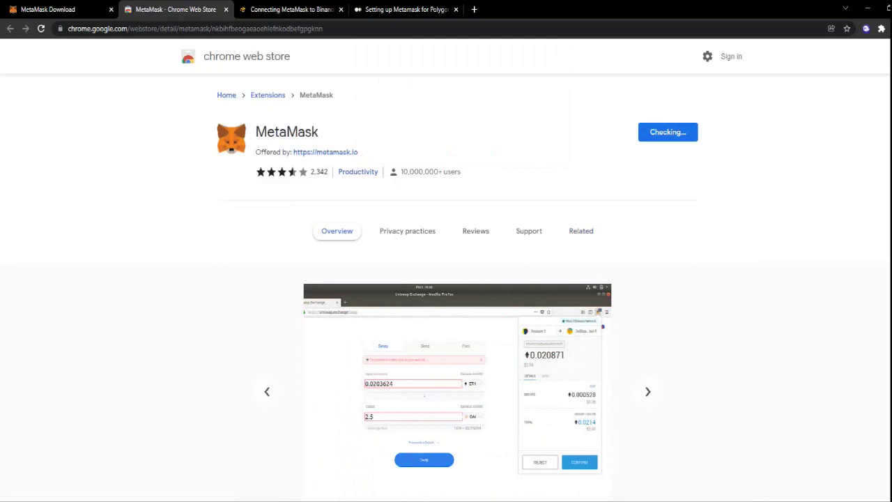
{"action": "left_click", "coordinate": [881, 29]}
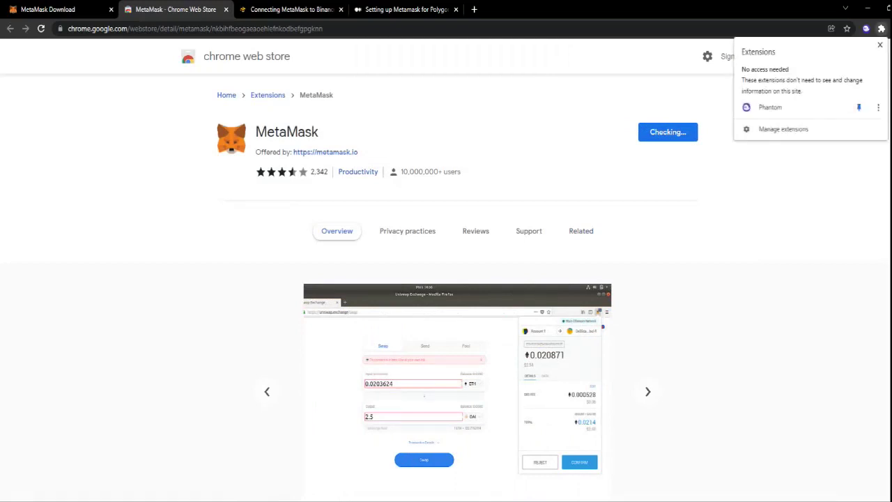
{"action": "key", "text": "Escape"}
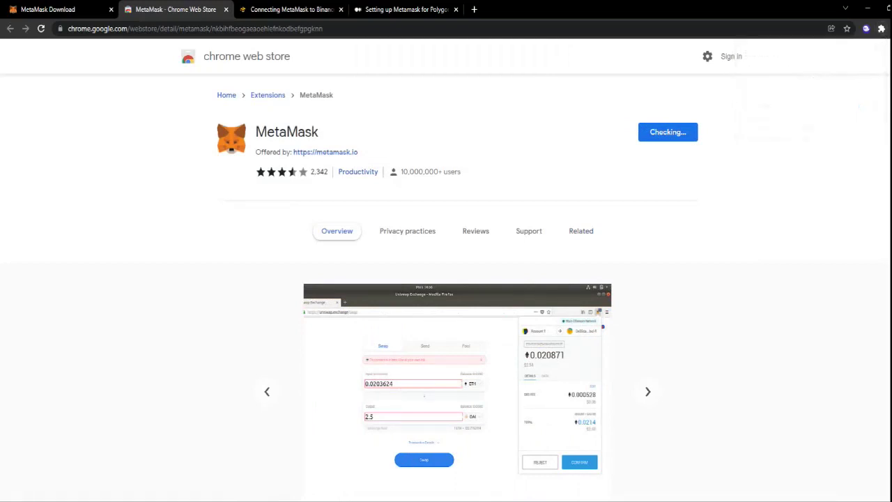
Pin MetaMask to the browser toolbar and bring up its Welcome to MetaMask page.
{"action": "left_click", "coordinate": [881, 28]}
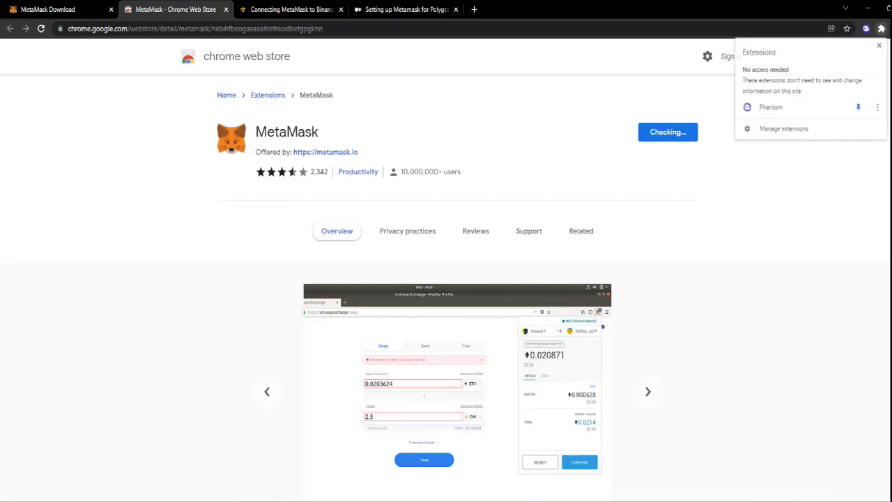
{"action": "left_click", "coordinate": [881, 28]}
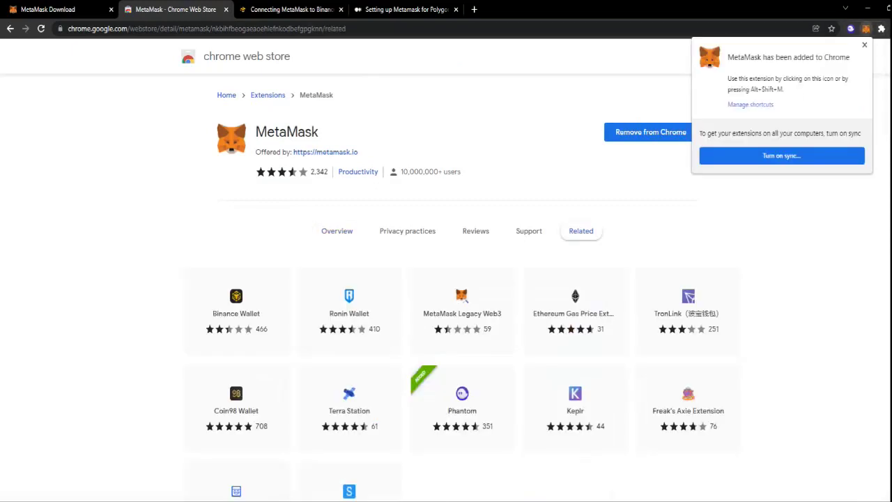
{"action": "left_click", "coordinate": [864, 45]}
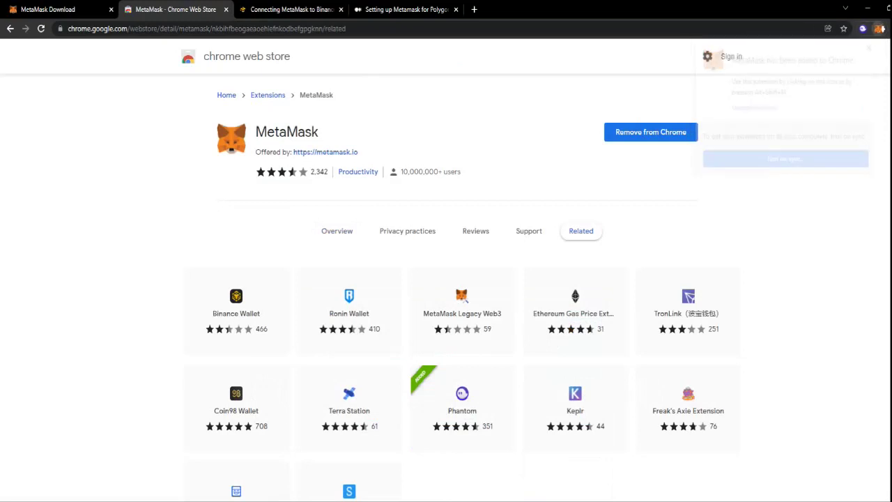
{"action": "left_click", "coordinate": [880, 29]}
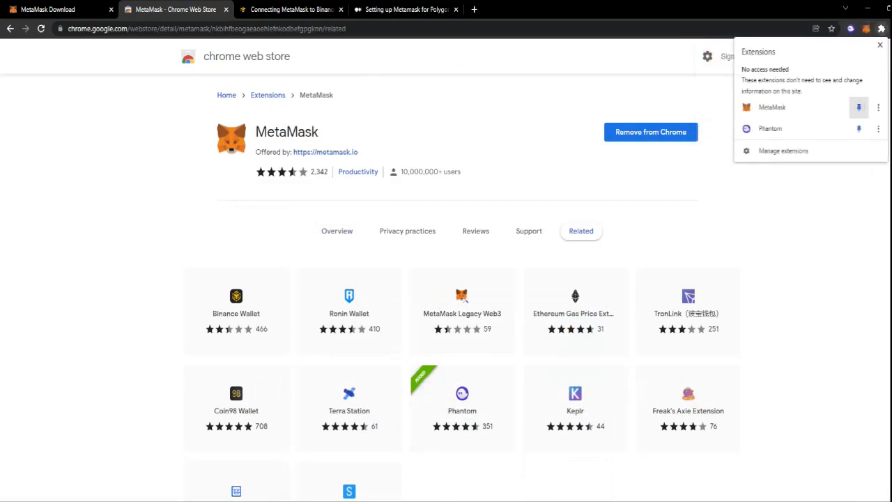
{"action": "left_click", "coordinate": [881, 44]}
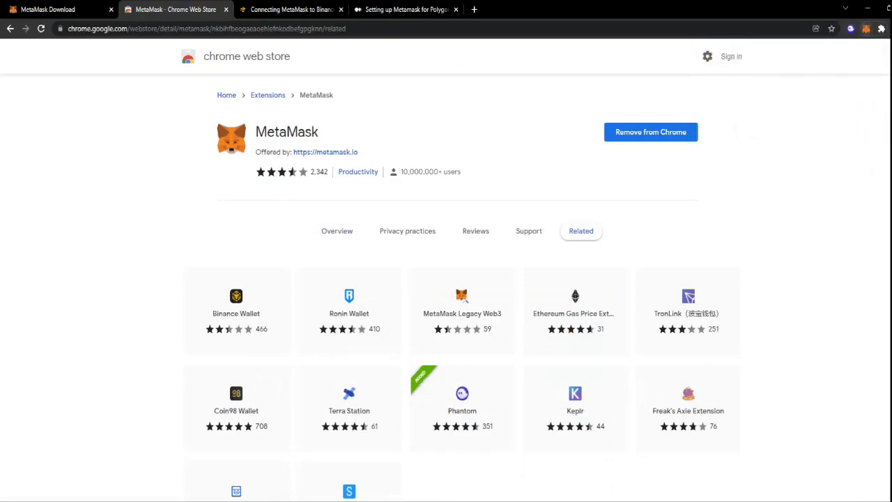
{"action": "left_click", "coordinate": [867, 29]}
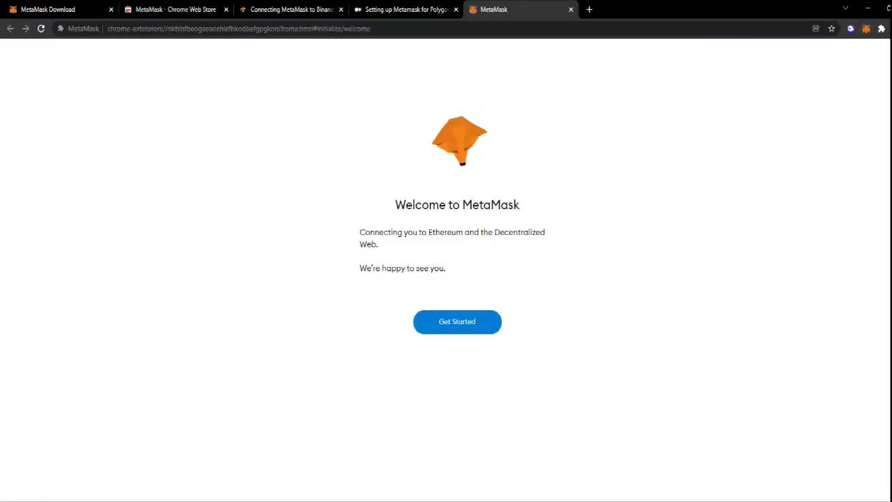
Begin creating a new wallet and enter an eight-character password, replacing a too-short one.
{"action": "left_click", "coordinate": [457, 322]}
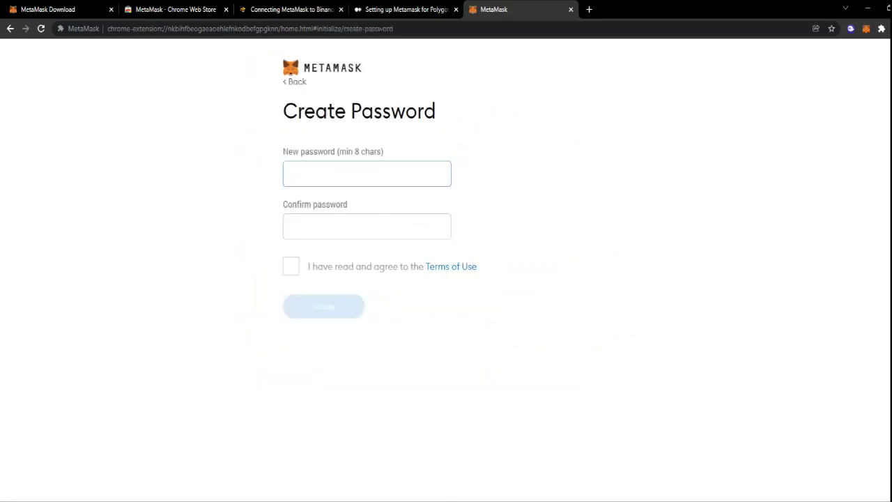
{"action": "type", "text": "123"}
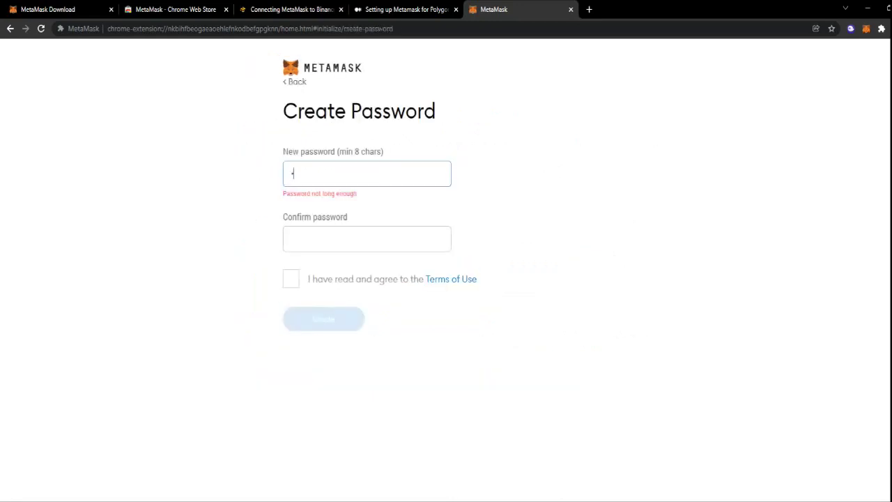
{"action": "type", "text": "456"}
{"action": "left_click", "coordinate": [366, 238]}
{"action": "type", "text": "123456"}
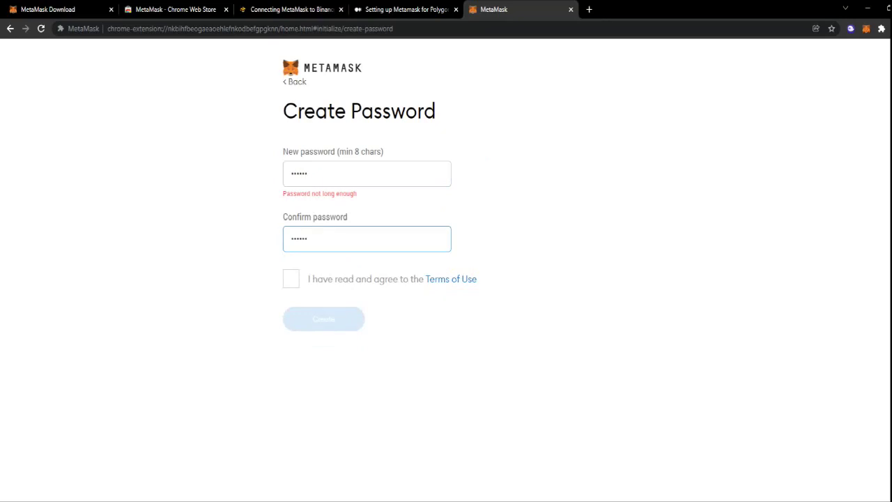
{"action": "left_click", "coordinate": [367, 174]}
{"action": "key", "text": "ctrl+a"}
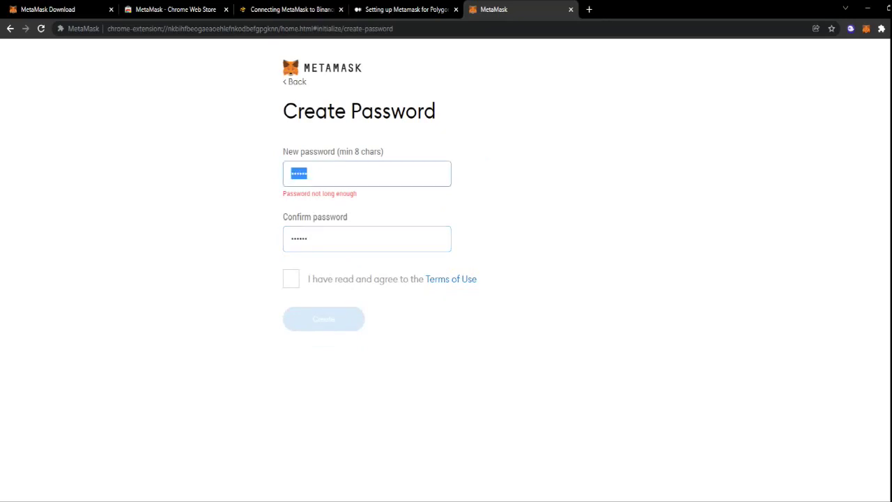
{"action": "type", "text": "12345678"}
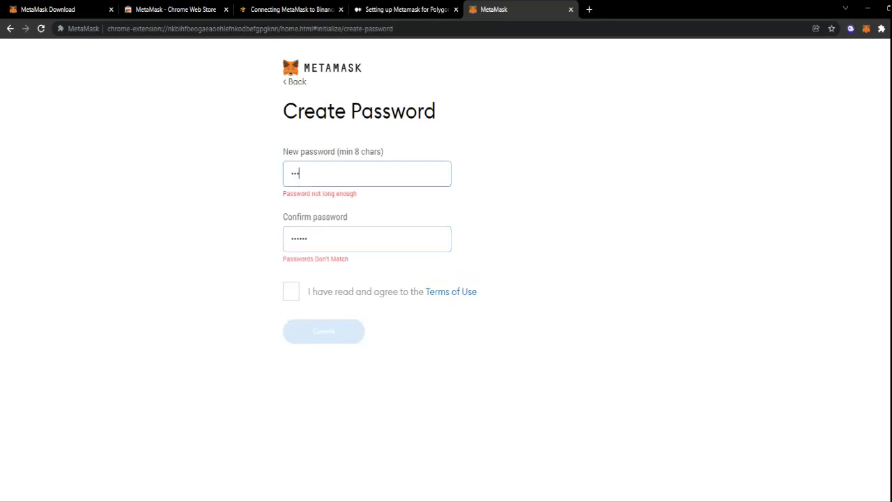
Enter the matching confirmation password, accept the Terms of Use, and create the wallet.
{"action": "key", "text": "Tab"}
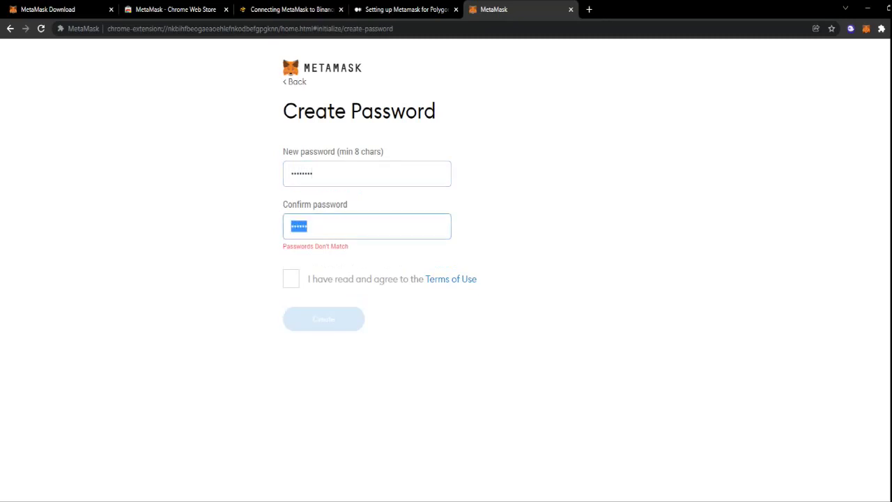
{"action": "type", "text": "12345678"}
{"action": "key", "text": "BackSpace"}
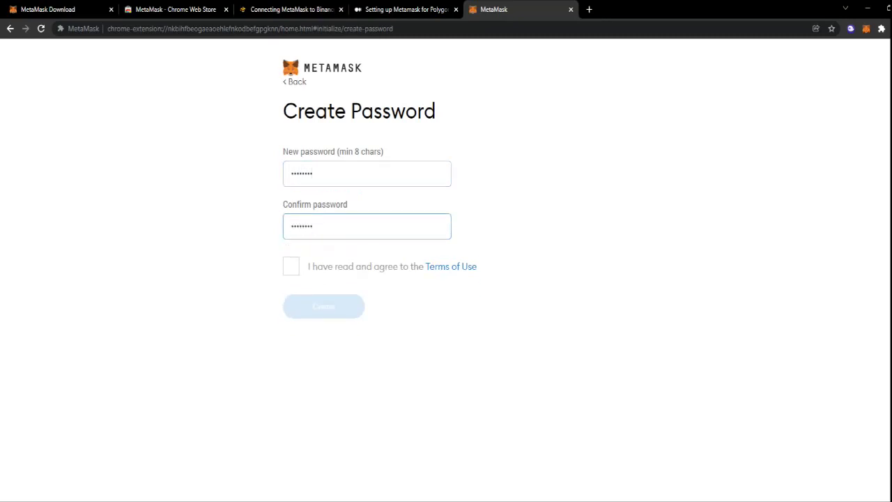
{"action": "left_click", "coordinate": [290, 266]}
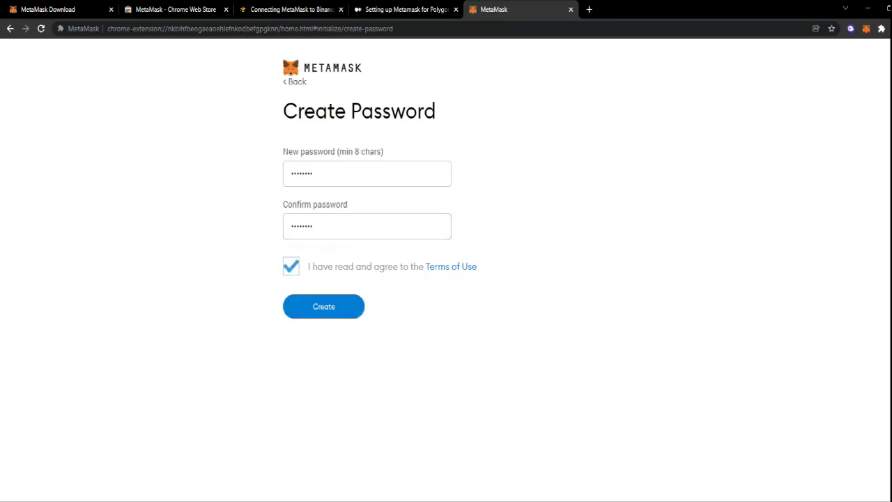
{"action": "left_click", "coordinate": [324, 306]}
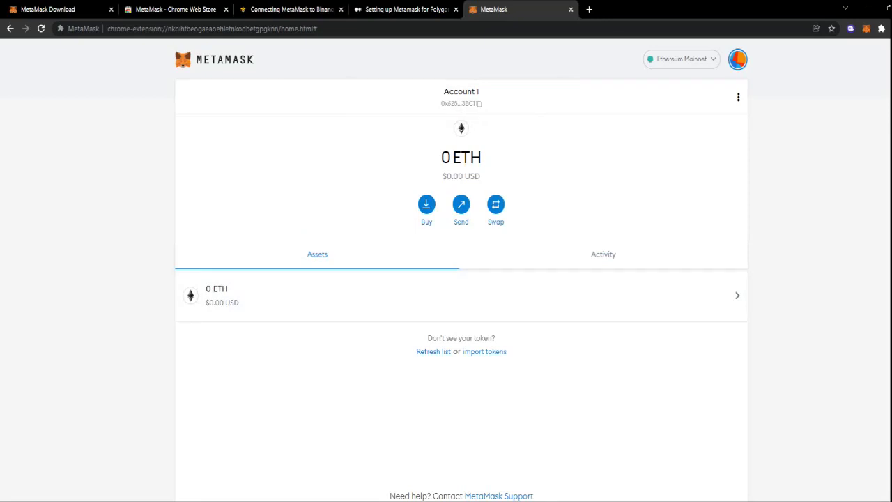
Open the Ethereum Mainnet network list and choose Add Network to reach the empty form.
{"action": "left_click", "coordinate": [682, 59]}
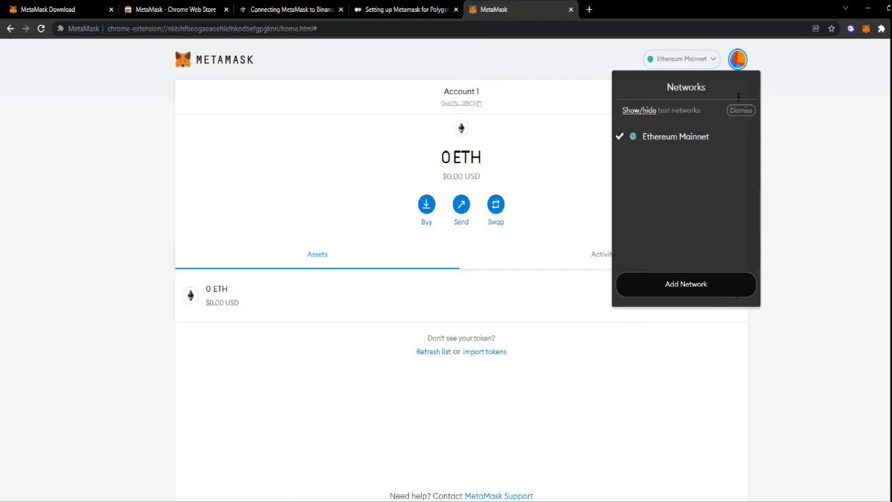
{"action": "left_click", "coordinate": [686, 284]}
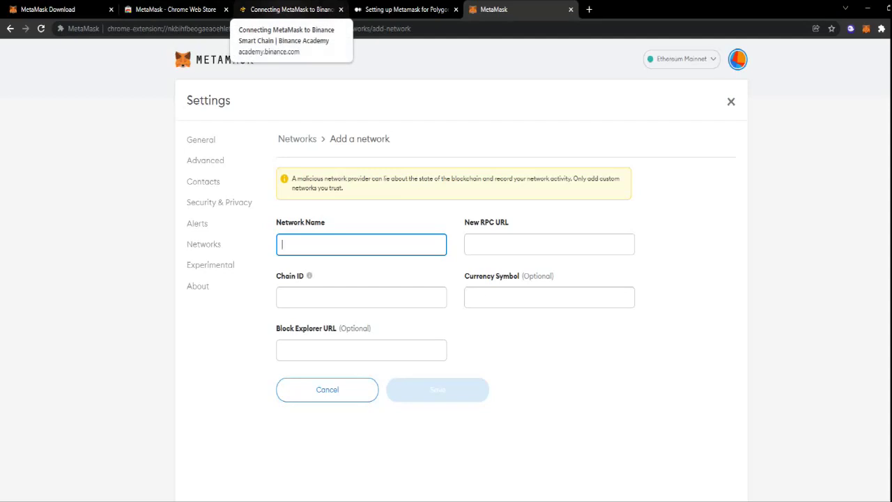
Fill Network Name with 'Smart Chain' copied from the Binance setup guide.
{"action": "left_click", "coordinate": [290, 10]}
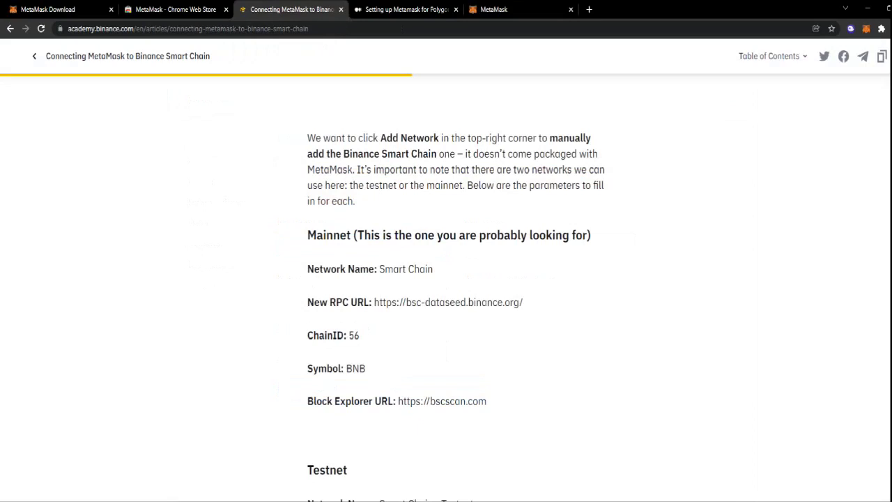
{"action": "left_click_drag", "start_coordinate": [434, 269], "coordinate": [380, 269]}
{"action": "right_click", "coordinate": [398, 270]}
{"action": "left_click", "coordinate": [415, 277]}
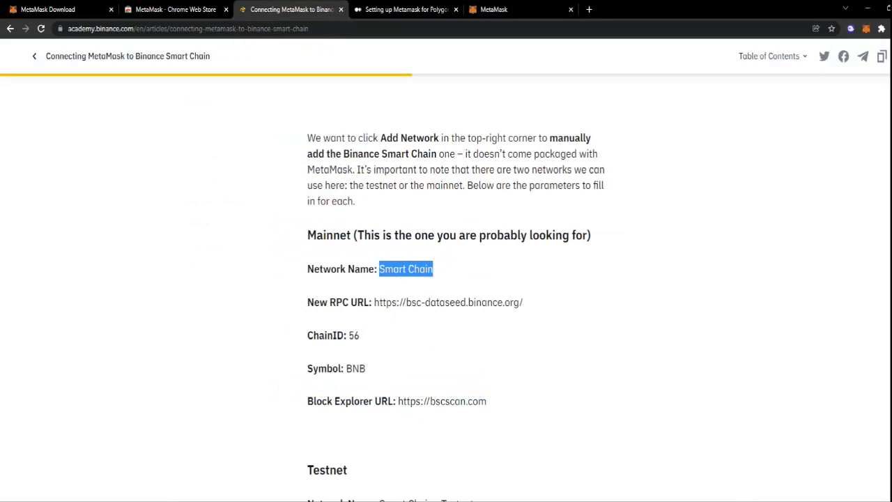
{"action": "left_click", "coordinate": [47, 9]}
{"action": "left_click", "coordinate": [493, 9]}
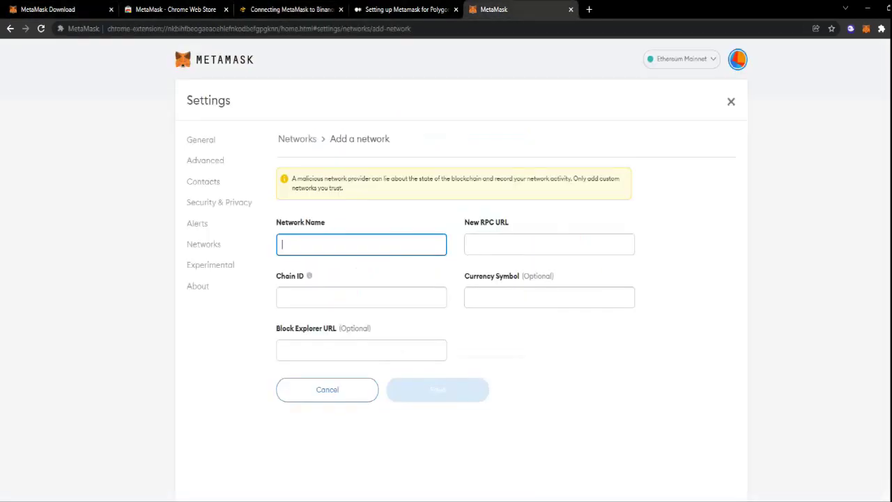
{"action": "right_click", "coordinate": [344, 245]}
{"action": "left_click", "coordinate": [362, 329]}
{"action": "left_click", "coordinate": [291, 9]}
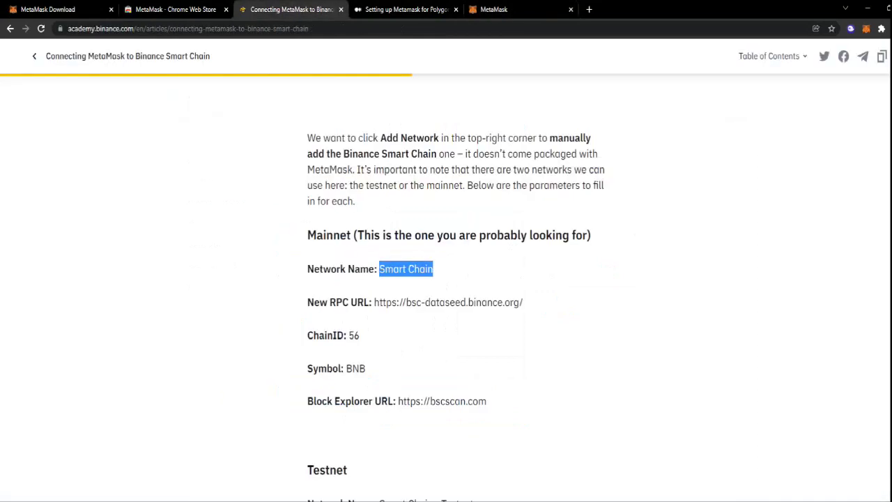
{"action": "left_click_drag", "start_coordinate": [524, 303], "coordinate": [374, 303]}
{"action": "right_click", "coordinate": [390, 303]}
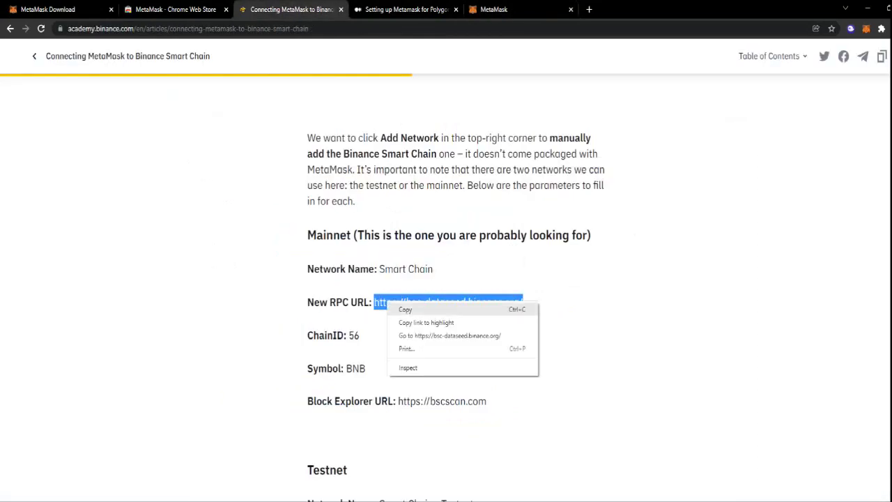
{"action": "left_click", "coordinate": [408, 309]}
{"action": "left_click", "coordinate": [494, 9]}
{"action": "right_click", "coordinate": [500, 249]}
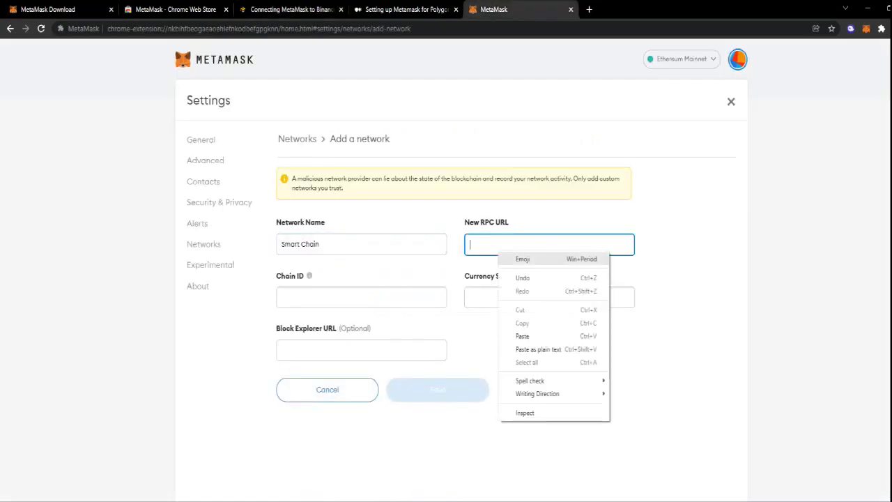
{"action": "left_click", "coordinate": [523, 336]}
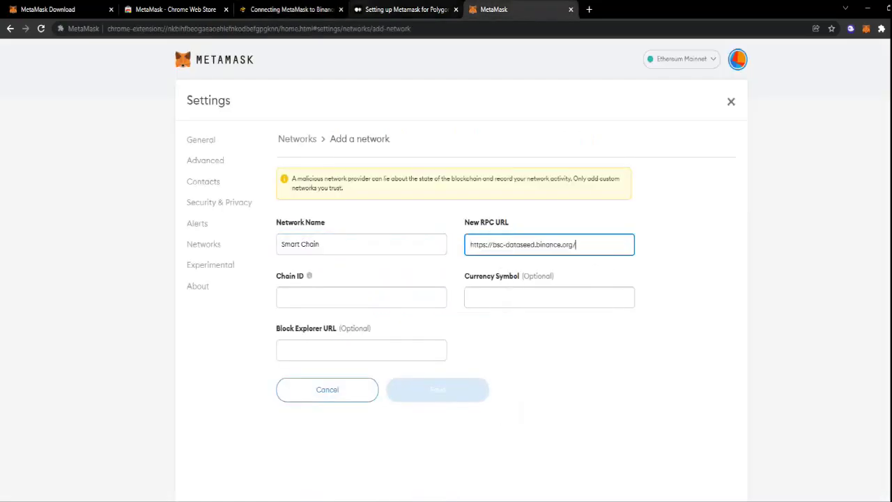
Set the Chain ID to 56, copied from the Binance article.
{"action": "left_click", "coordinate": [279, 9]}
{"action": "double_click", "coordinate": [354, 335]}
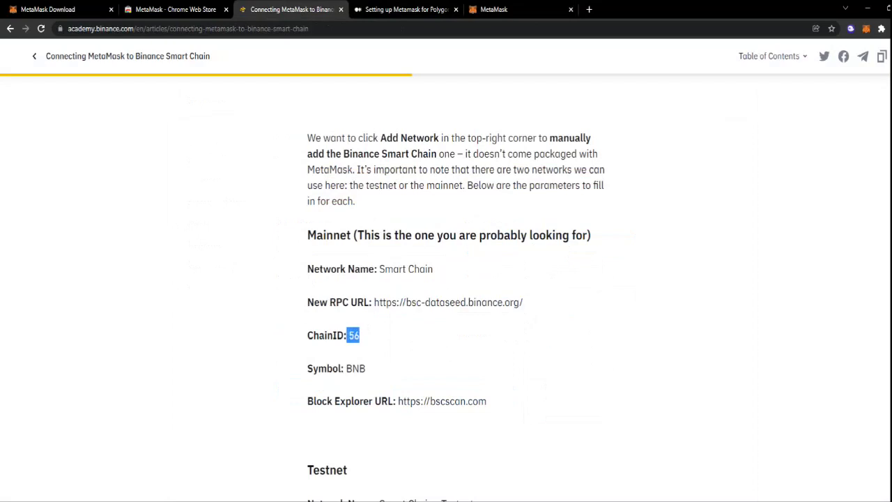
{"action": "right_click", "coordinate": [352, 336]}
{"action": "left_click", "coordinate": [369, 341]}
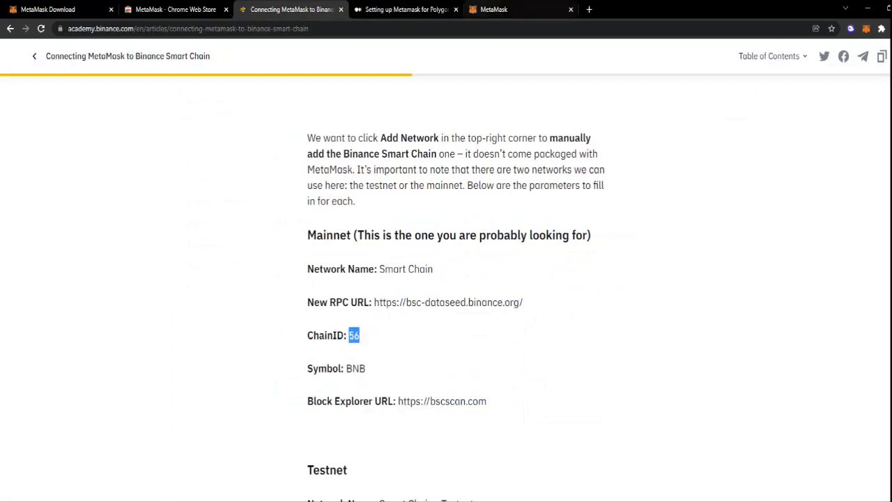
{"action": "left_click", "coordinate": [493, 9]}
{"action": "right_click", "coordinate": [331, 301]}
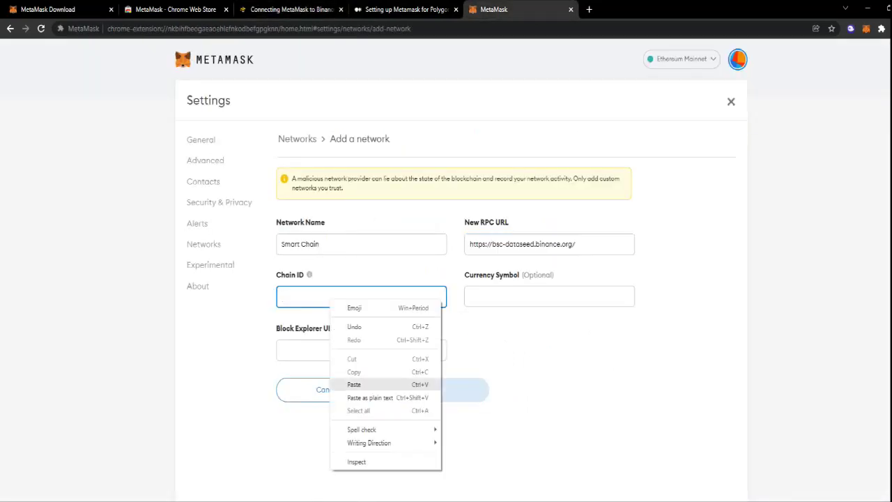
{"action": "left_click", "coordinate": [355, 384]}
Set the Currency Symbol to BNB, copied from the Binance article.
{"action": "key", "text": "ctrl+3"}
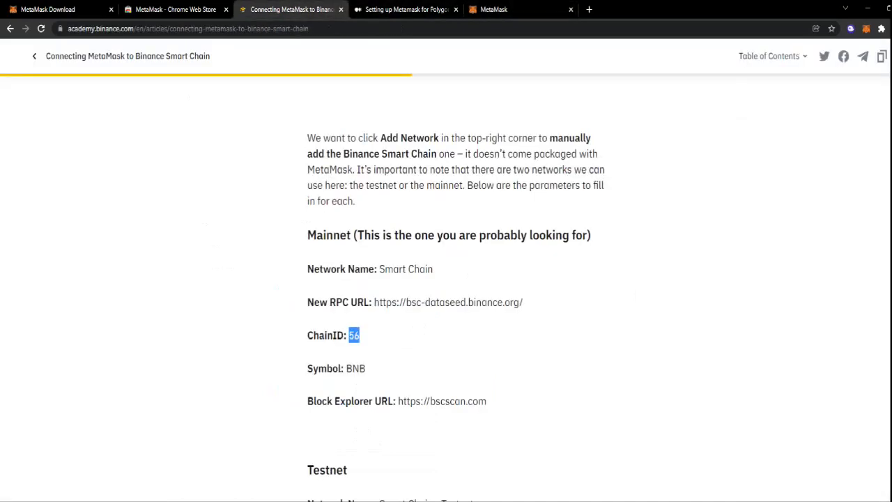
{"action": "left_click_drag", "start_coordinate": [367, 368], "coordinate": [346, 368]}
{"action": "right_click", "coordinate": [352, 368]}
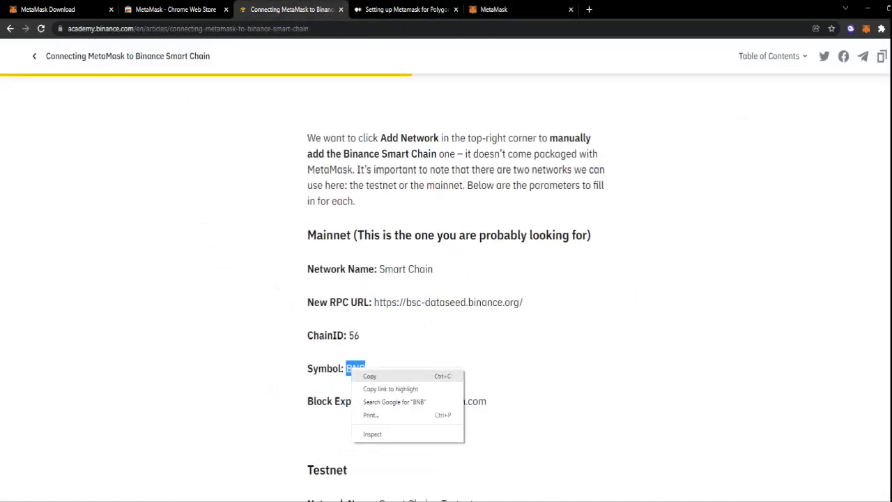
{"action": "left_click", "coordinate": [366, 375]}
{"action": "key", "text": "ctrl+5"}
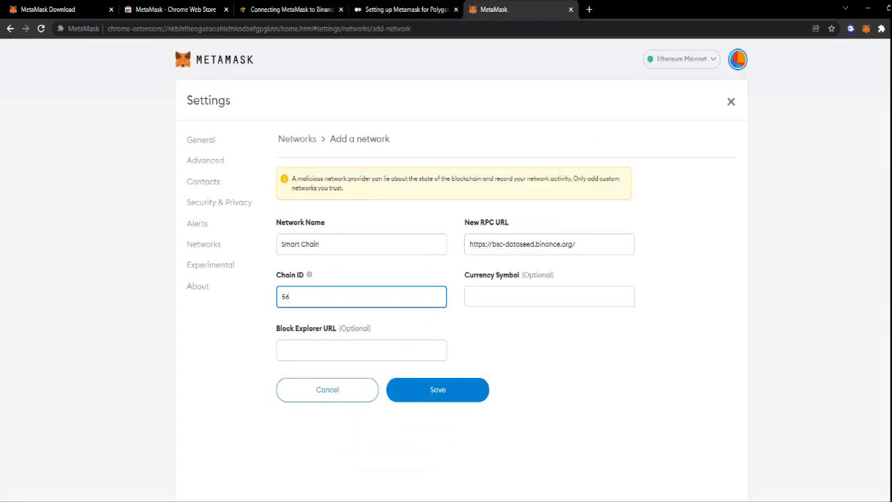
{"action": "right_click", "coordinate": [495, 304]}
{"action": "left_click", "coordinate": [519, 388]}
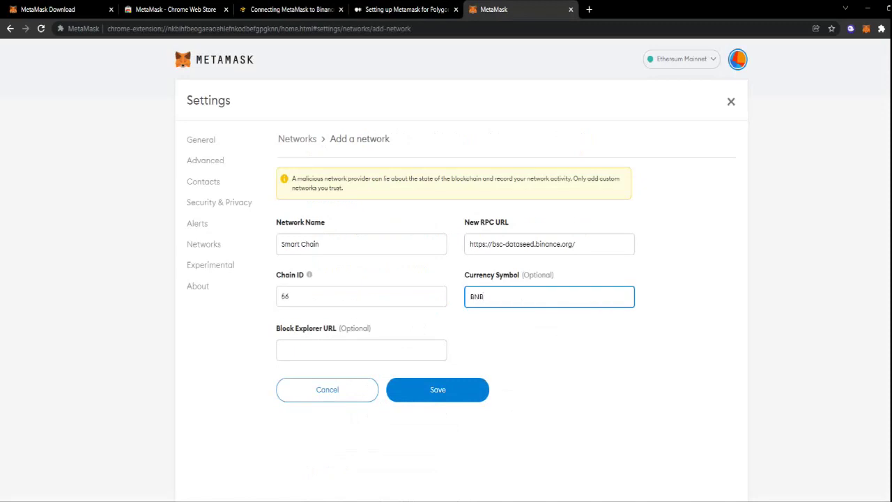
{"action": "left_click", "coordinate": [361, 349]}
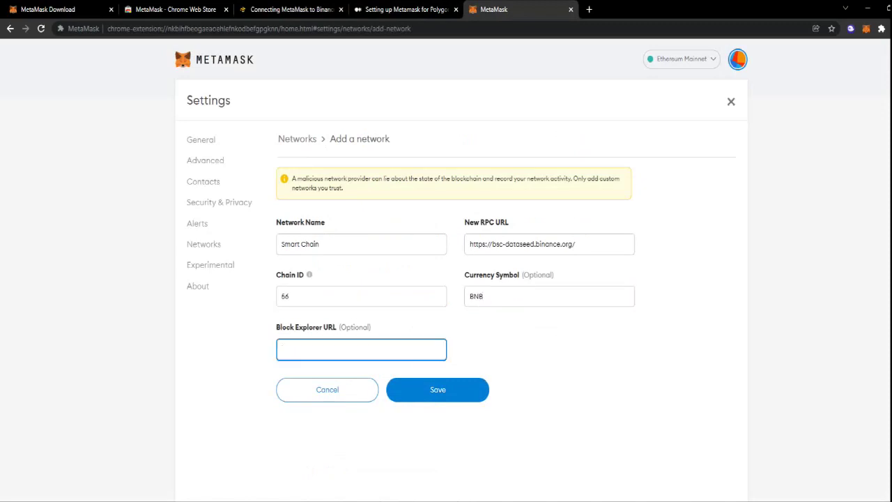
{"action": "left_click", "coordinate": [289, 9]}
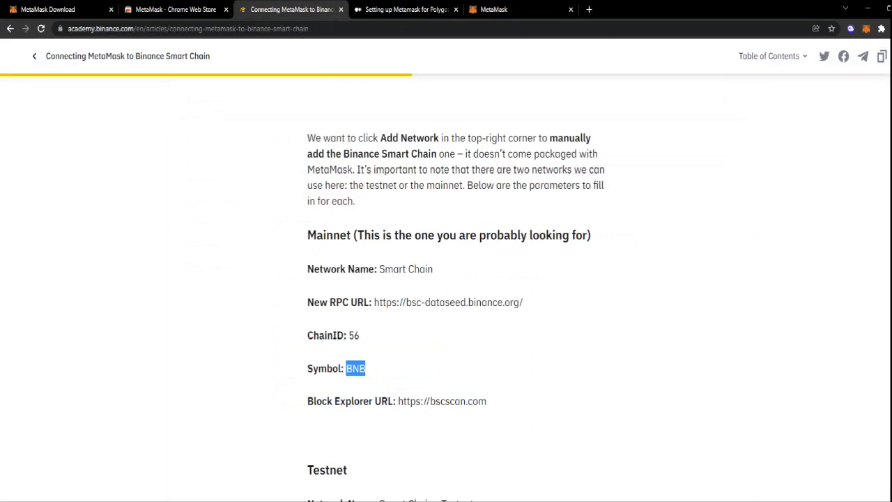
{"action": "left_click_drag", "start_coordinate": [486, 401], "coordinate": [398, 401]}
{"action": "right_click", "coordinate": [414, 403]}
{"action": "left_click", "coordinate": [432, 411]}
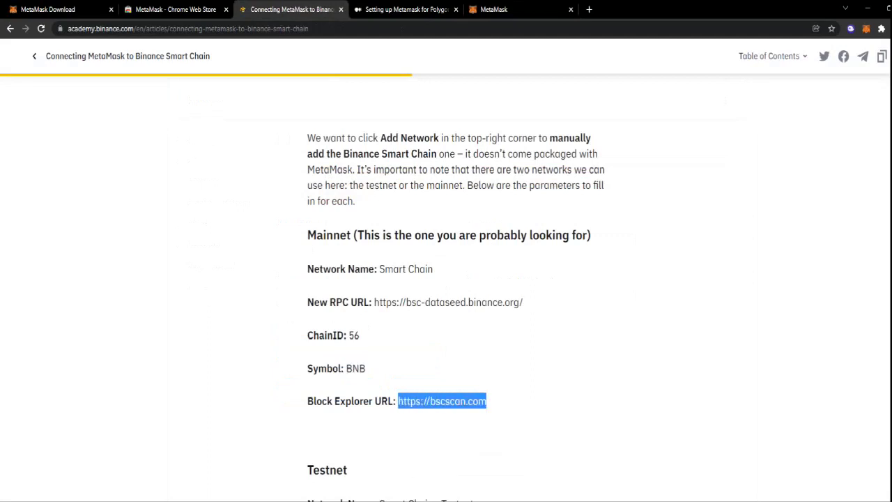
{"action": "left_click", "coordinate": [494, 9]}
{"action": "right_click", "coordinate": [344, 355]}
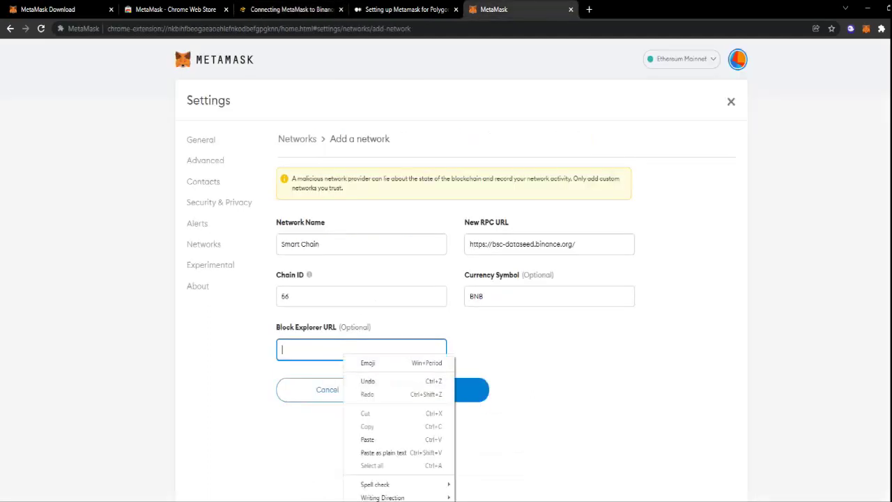
{"action": "left_click", "coordinate": [368, 439]}
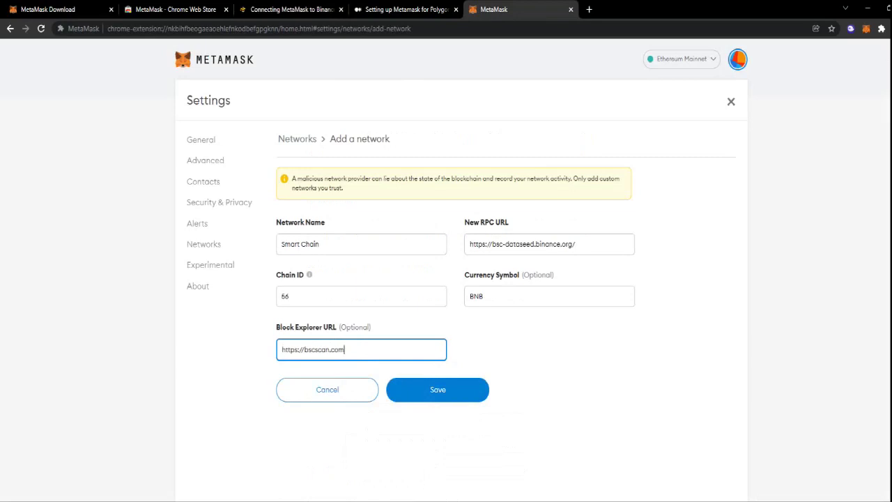
{"action": "key", "text": "Return"}
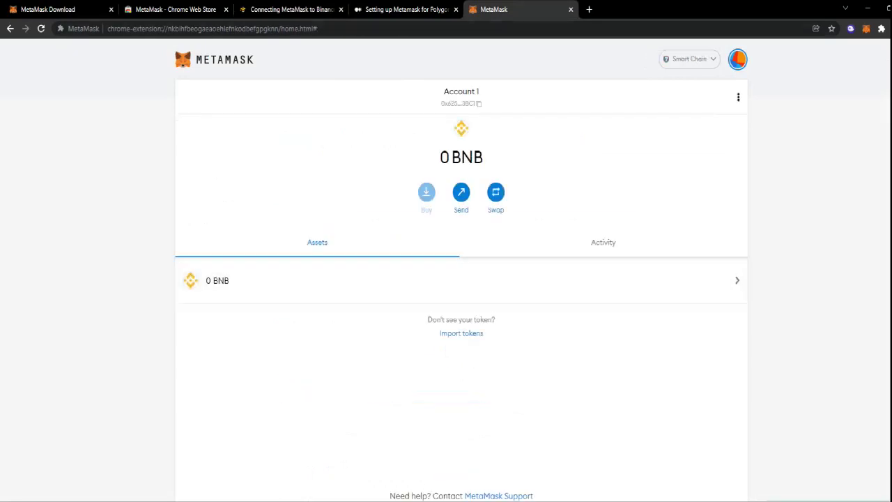
Open the networks dropdown showing Ethereum Mainnet and Smart Chain.
{"action": "left_click", "coordinate": [690, 58]}
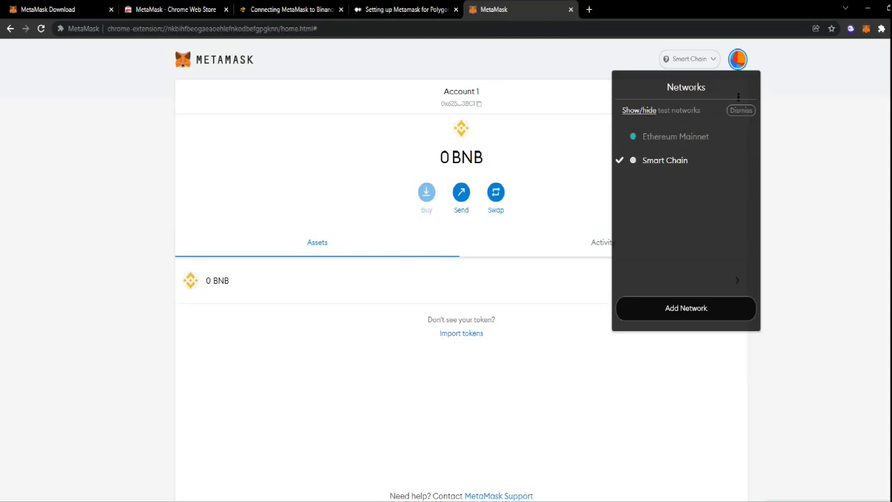
Start another custom network and fill Network Name with 'Polygon' from the Medium article.
{"action": "left_click", "coordinate": [686, 307]}
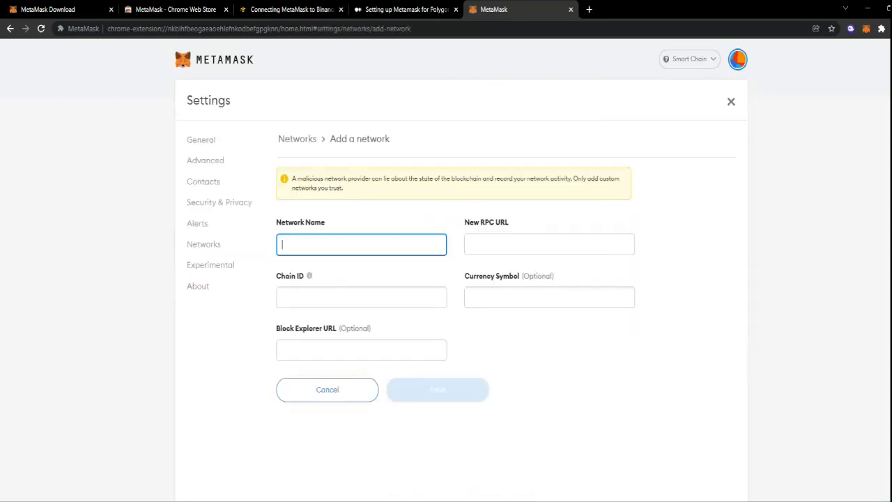
{"action": "left_click", "coordinate": [405, 9]}
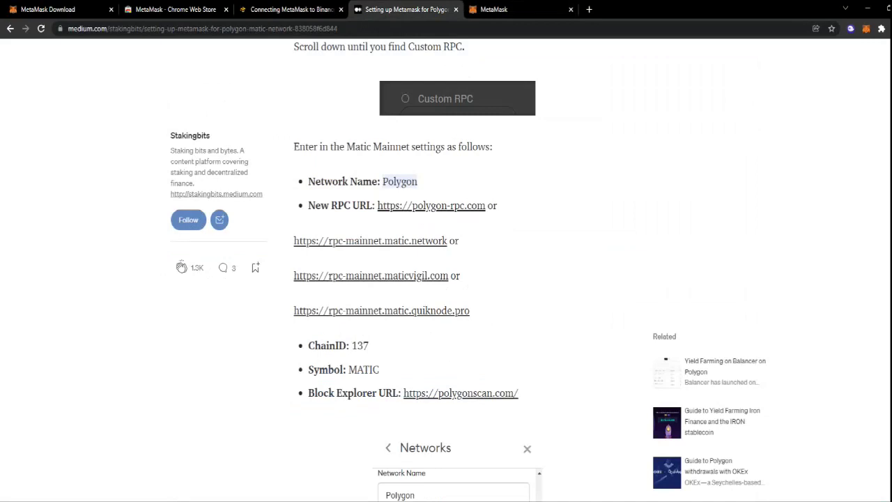
{"action": "left_click_drag", "start_coordinate": [416, 181], "coordinate": [383, 181]}
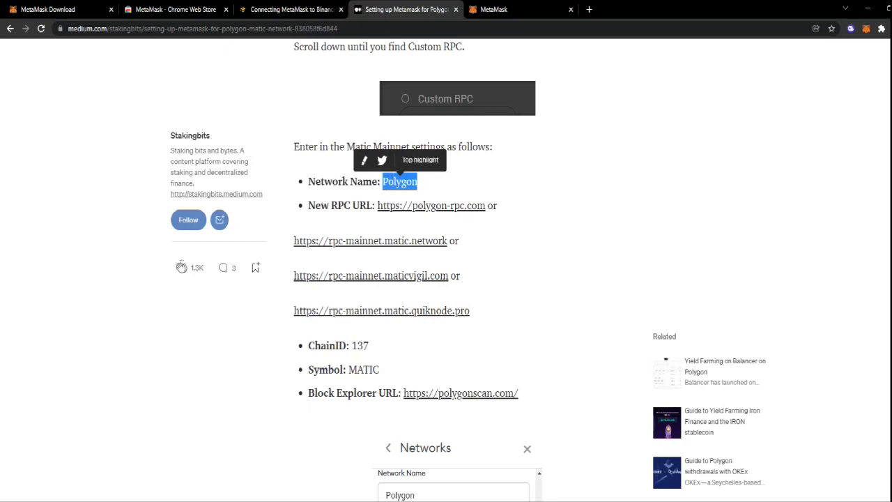
{"action": "right_click", "coordinate": [392, 182]}
{"action": "left_click", "coordinate": [418, 188]}
{"action": "left_click", "coordinate": [494, 9]}
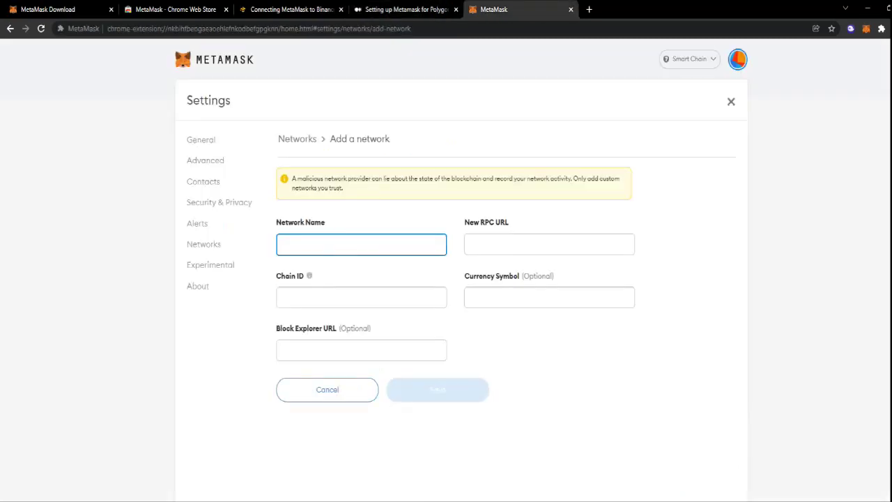
{"action": "right_click", "coordinate": [361, 244]}
{"action": "left_click", "coordinate": [378, 330]}
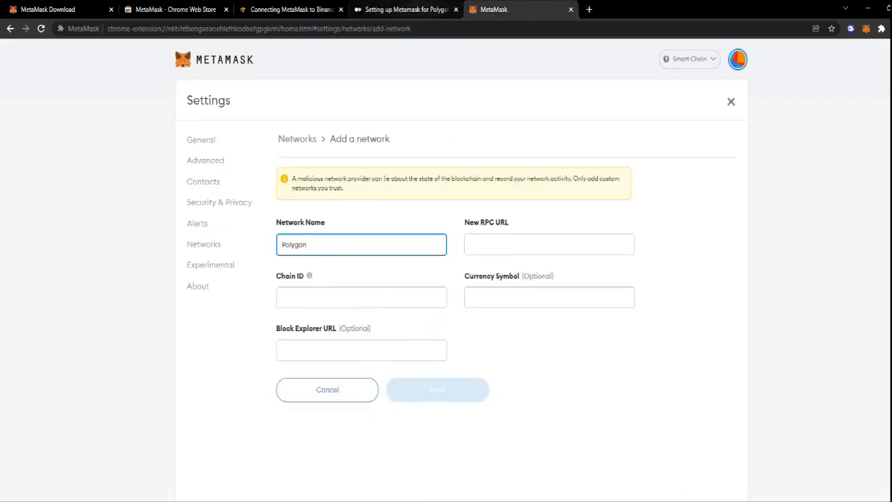
{"action": "left_click", "coordinate": [406, 9]}
{"action": "left_click_drag", "start_coordinate": [486, 205], "coordinate": [378, 206]}
{"action": "right_click", "coordinate": [385, 204]}
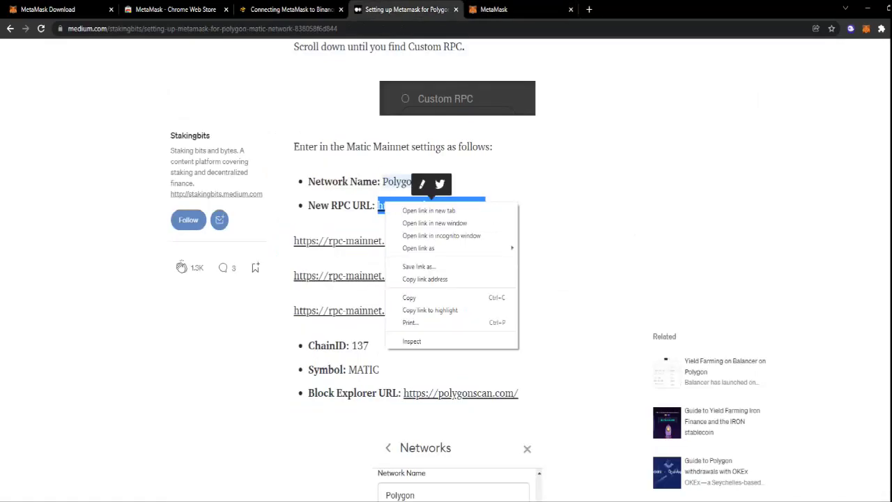
{"action": "left_click", "coordinate": [412, 297]}
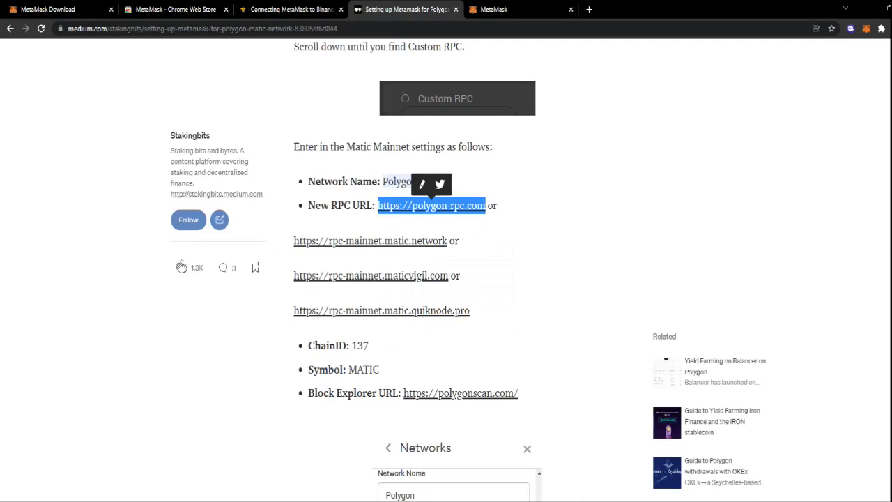
{"action": "left_click", "coordinate": [494, 9]}
{"action": "right_click", "coordinate": [528, 246]}
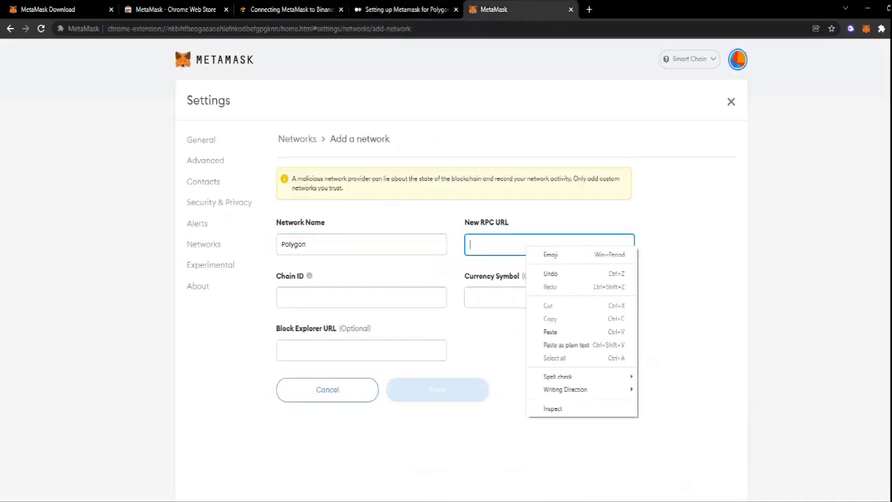
{"action": "left_click", "coordinate": [550, 331]}
Set the Chain ID to 137, copied from the Polygon article.
{"action": "left_click", "coordinate": [406, 9]}
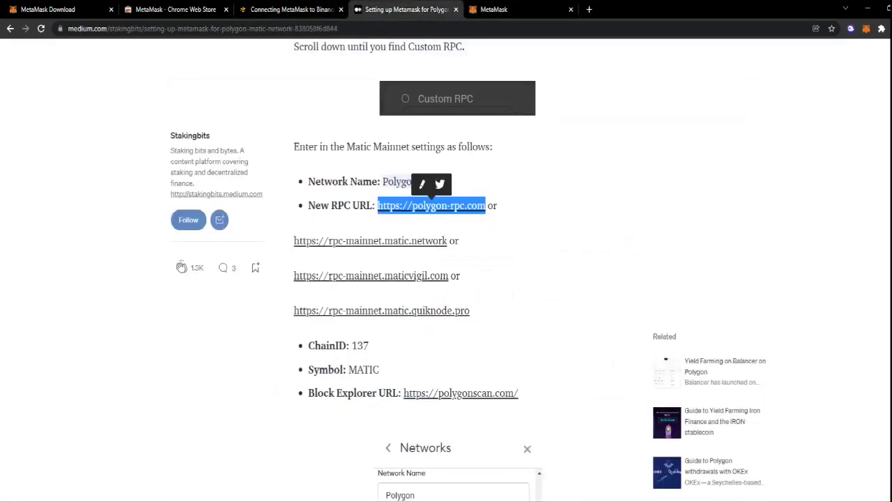
{"action": "left_click_drag", "start_coordinate": [370, 345], "coordinate": [352, 346]}
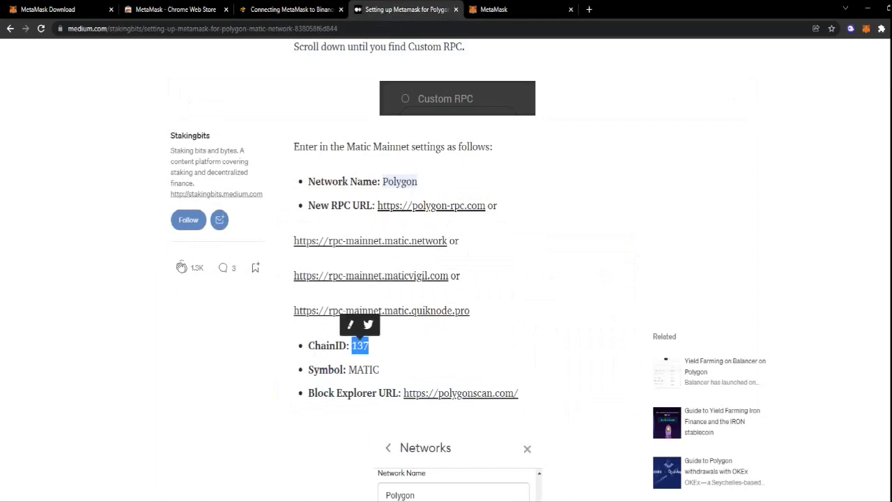
{"action": "right_click", "coordinate": [360, 347]}
{"action": "left_click", "coordinate": [377, 353]}
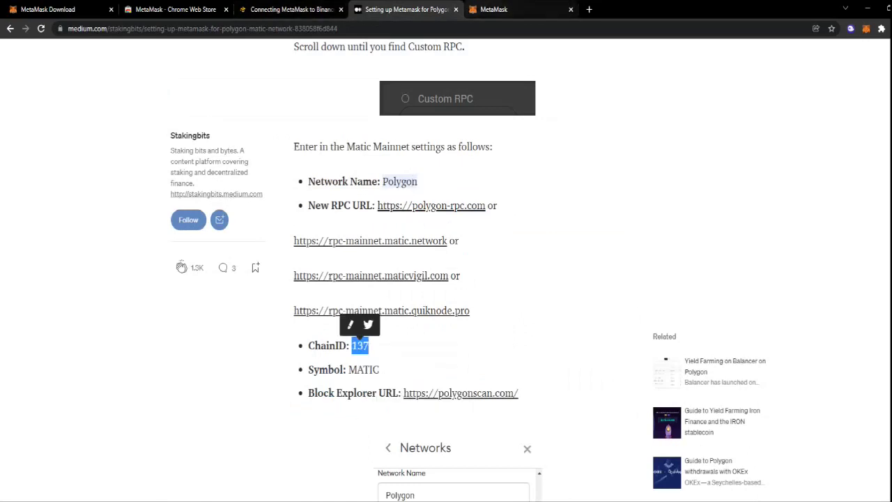
{"action": "left_click", "coordinate": [493, 9]}
{"action": "right_click", "coordinate": [340, 298]}
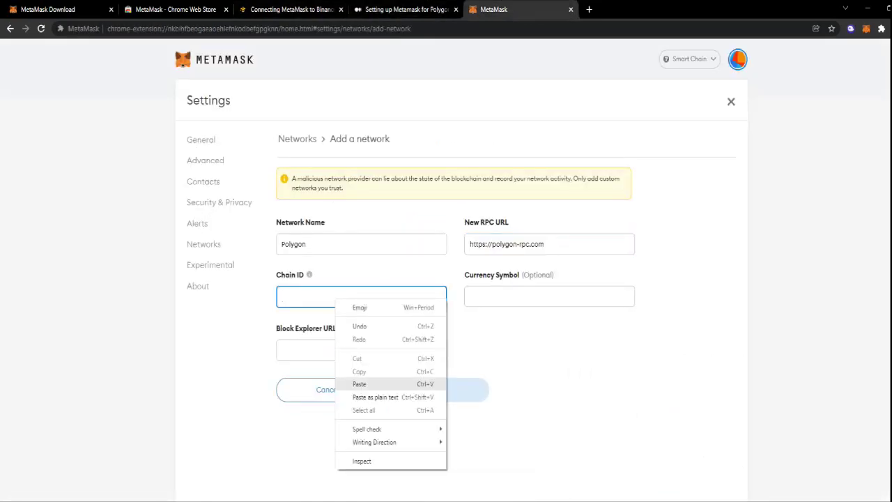
{"action": "left_click", "coordinate": [359, 387]}
Set the Currency Symbol to MATIC, copied from the Polygon article.
{"action": "left_click", "coordinate": [549, 297]}
{"action": "left_click", "coordinate": [404, 9]}
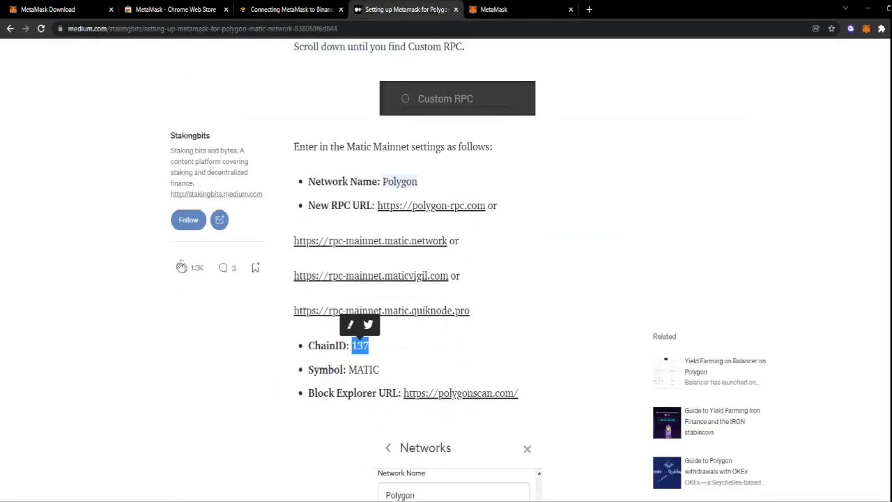
{"action": "left_click_drag", "start_coordinate": [380, 369], "coordinate": [348, 370]}
{"action": "right_click", "coordinate": [357, 368]}
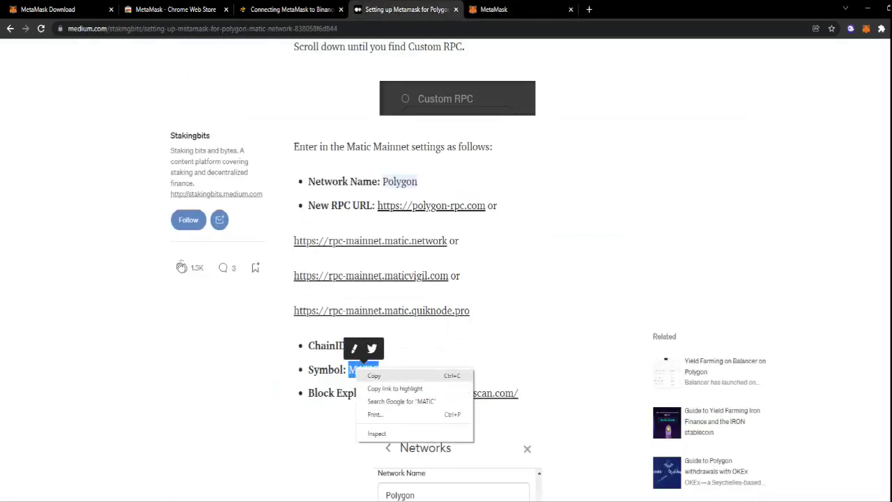
{"action": "left_click", "coordinate": [373, 375]}
{"action": "key", "text": "ctrl+Tab"}
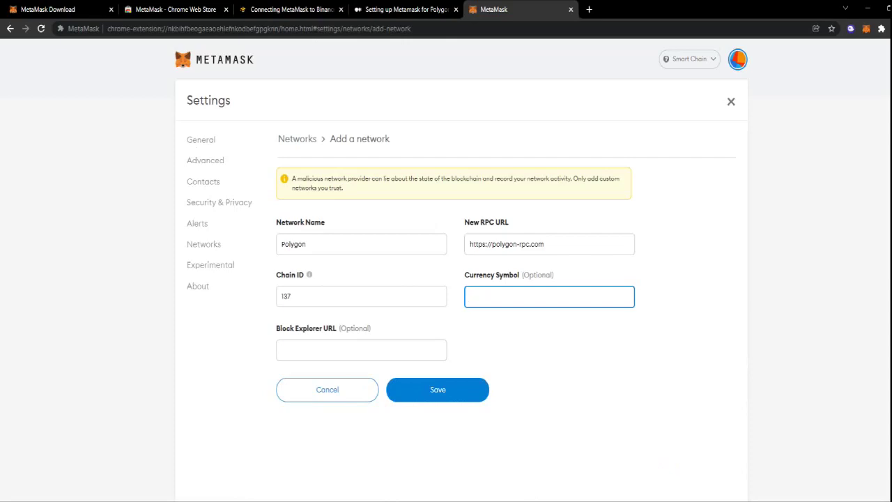
{"action": "right_click", "coordinate": [514, 297]}
{"action": "left_click", "coordinate": [536, 380]}
{"action": "key", "text": "Tab"}
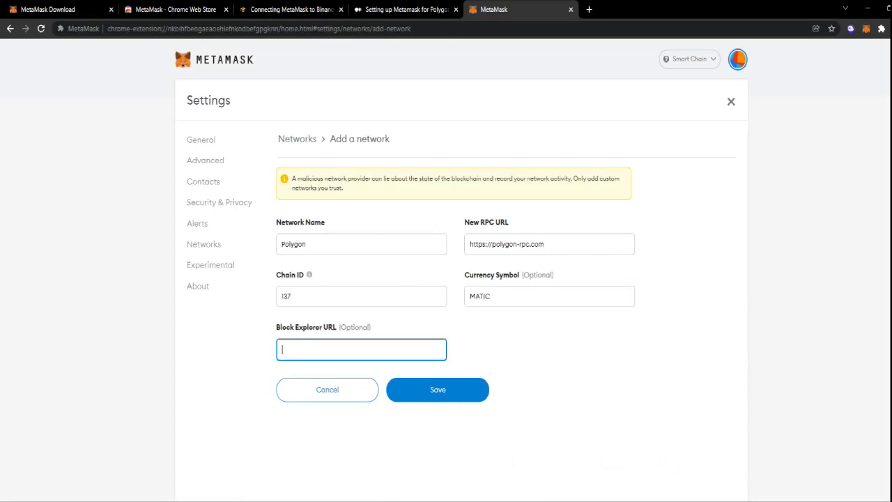
{"action": "key", "text": "ctrl+shift+Tab"}
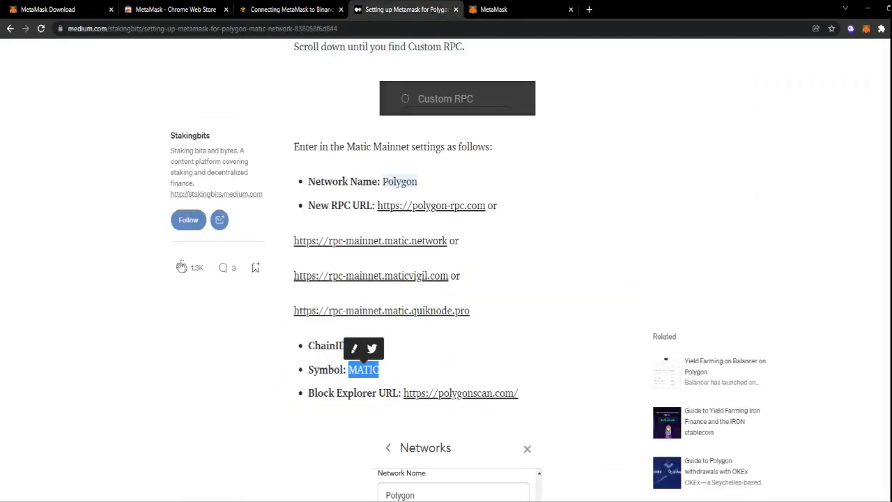
{"action": "left_click_drag", "start_coordinate": [518, 394], "coordinate": [403, 393]}
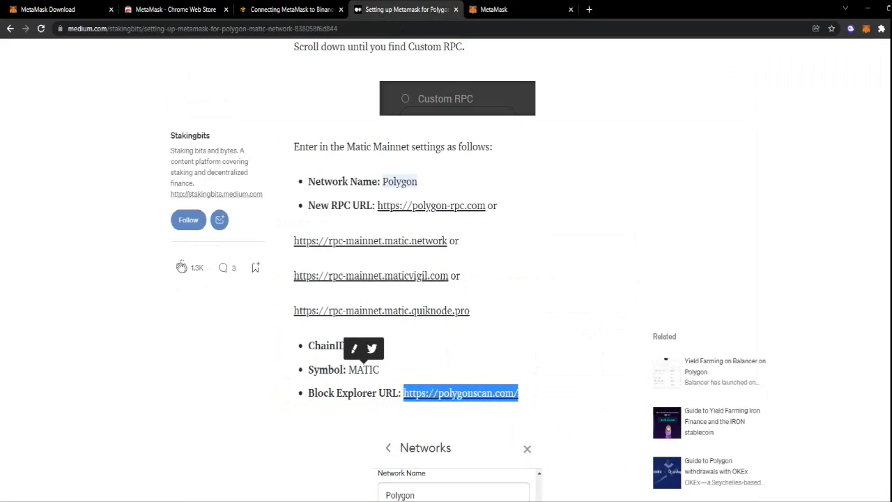
{"action": "right_click", "coordinate": [414, 395]}
{"action": "left_click", "coordinate": [438, 490]}
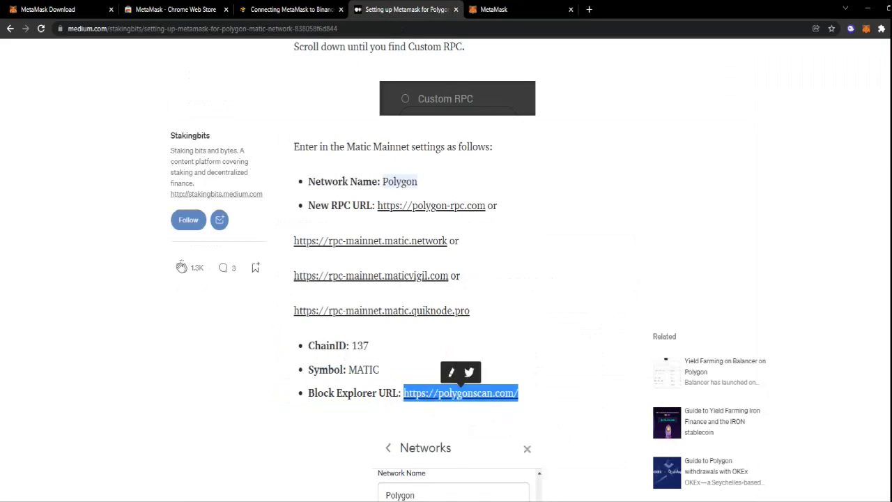
{"action": "left_click", "coordinate": [495, 9]}
{"action": "right_click", "coordinate": [369, 354]}
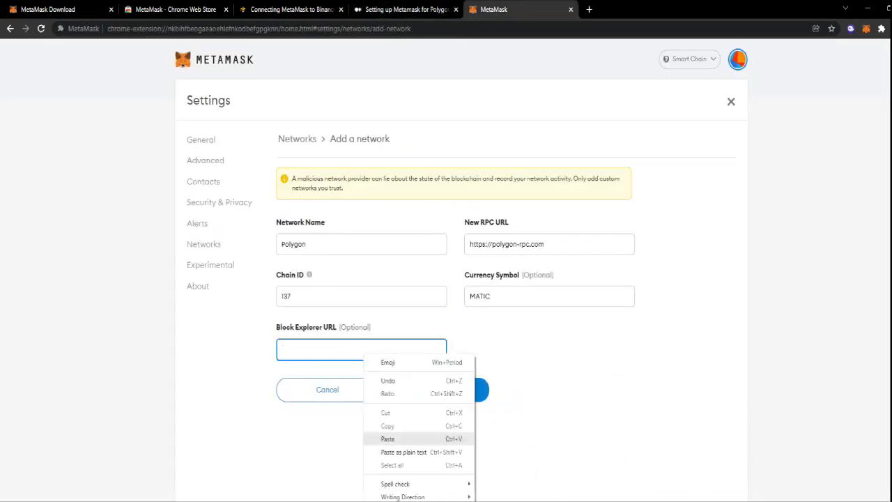
{"action": "left_click", "coordinate": [388, 436]}
Save the Polygon network so the wallet shows 0 MATIC, then open a new browser tab.
{"action": "key", "text": "Return"}
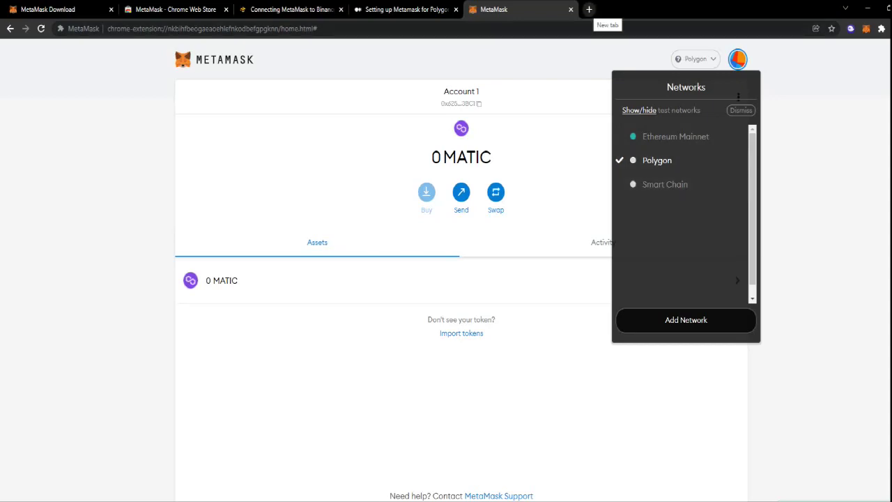
{"action": "left_click", "coordinate": [589, 10]}
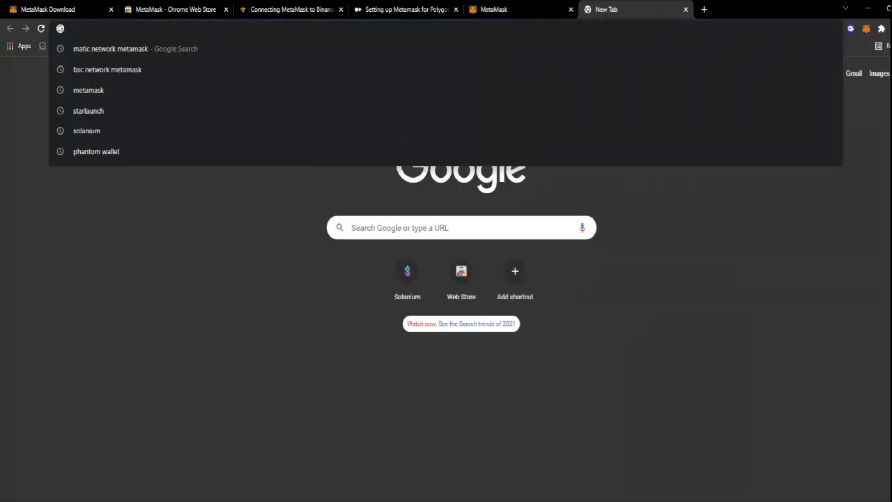
Search 'zed run', open the ZED RUN site and choose MetaMask to connect.
{"action": "type", "text": "zed"}
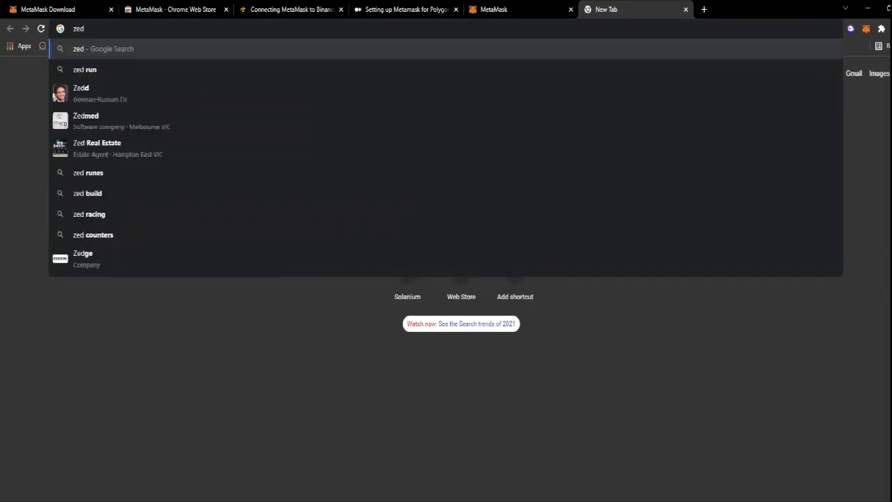
{"action": "key", "text": "Down"}
{"action": "key", "text": "Return"}
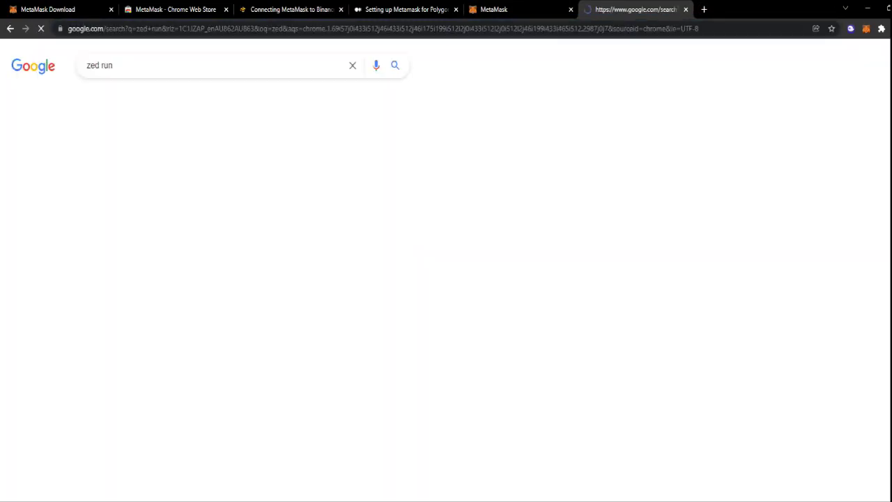
{"action": "left_click", "coordinate": [155, 158]}
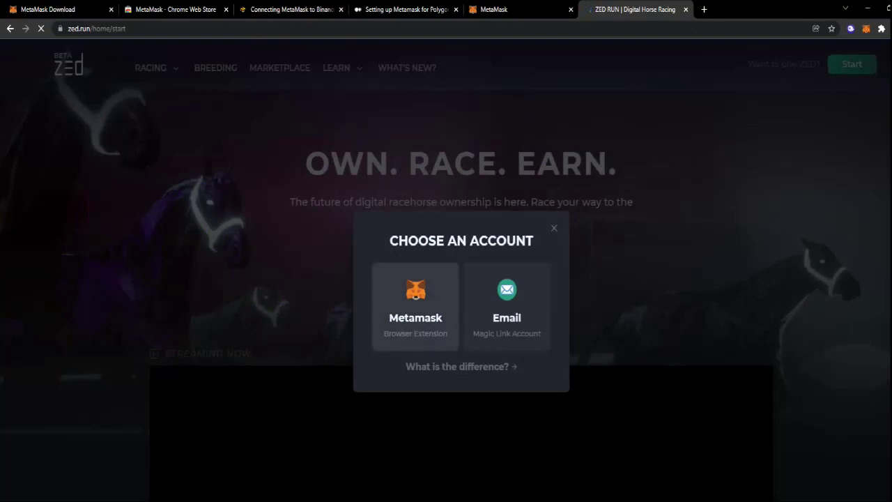
{"action": "left_click", "coordinate": [415, 307]}
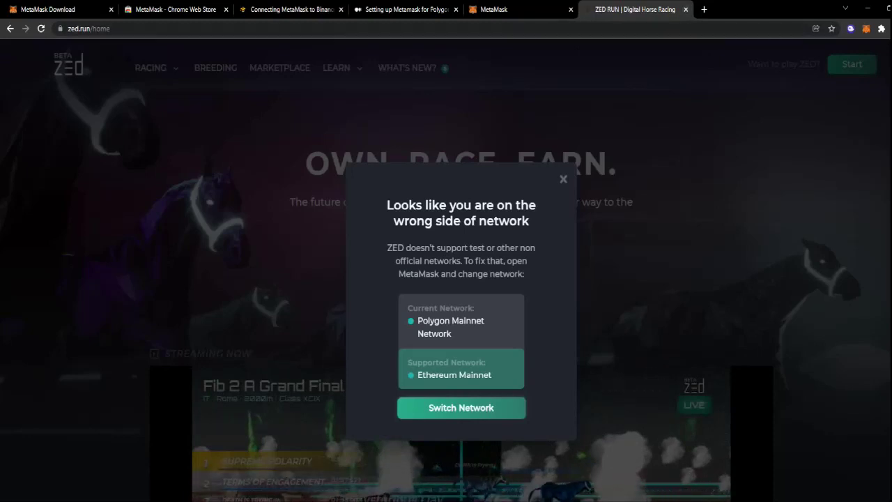
Close the ZED RUN tab and switch the wallet through Ethereum Mainnet to Smart Chain.
{"action": "key", "text": "ctrl+w"}
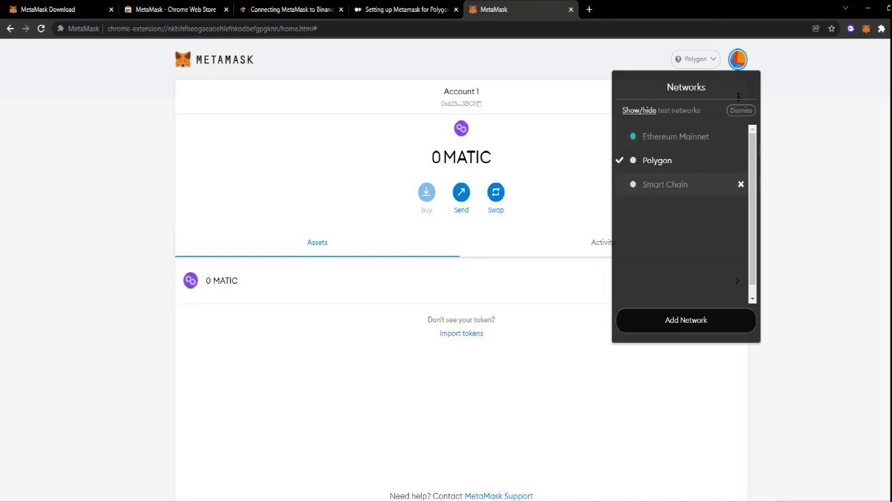
{"action": "left_click", "coordinate": [657, 161]}
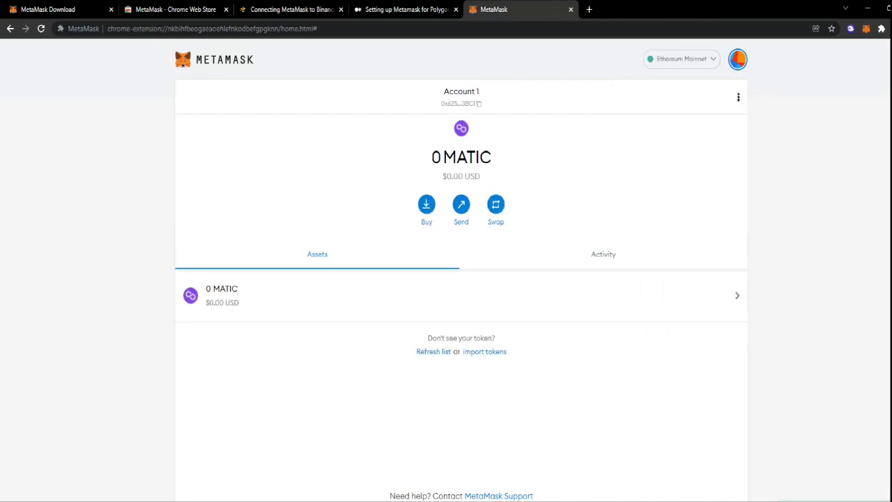
{"action": "left_click", "coordinate": [682, 58]}
{"action": "left_click", "coordinate": [673, 135]}
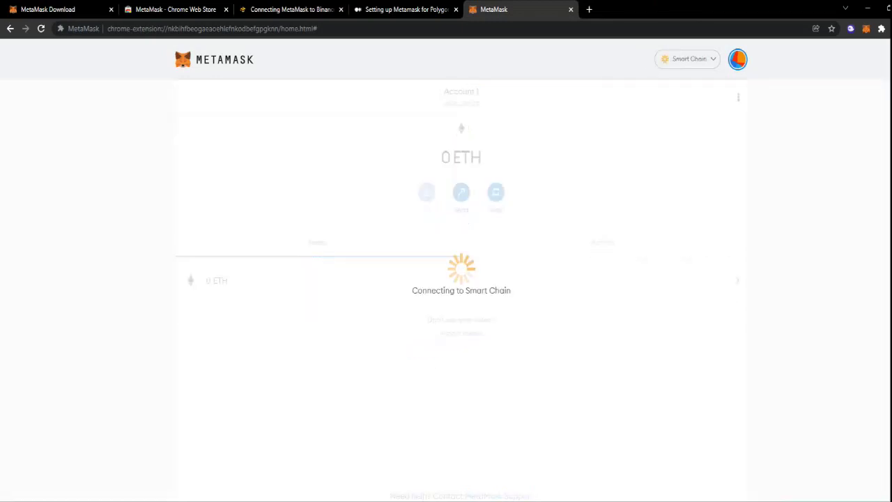
{"action": "left_click", "coordinate": [690, 58]}
{"action": "left_click", "coordinate": [657, 159]}
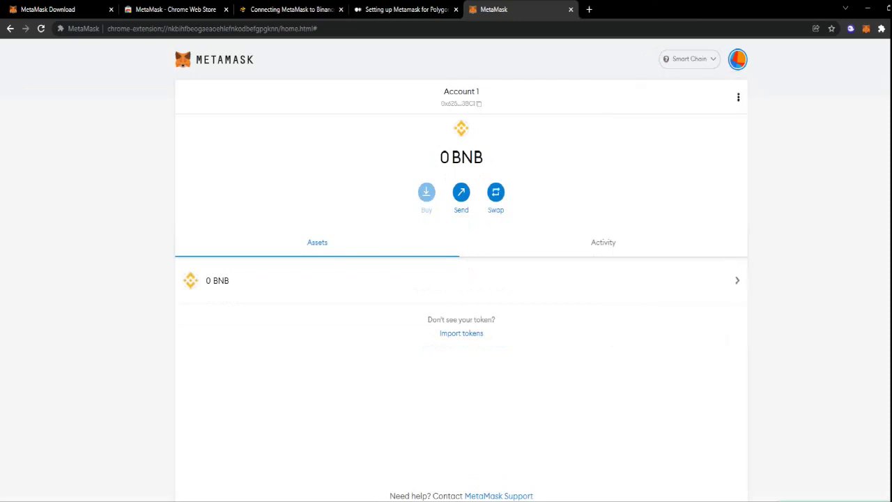